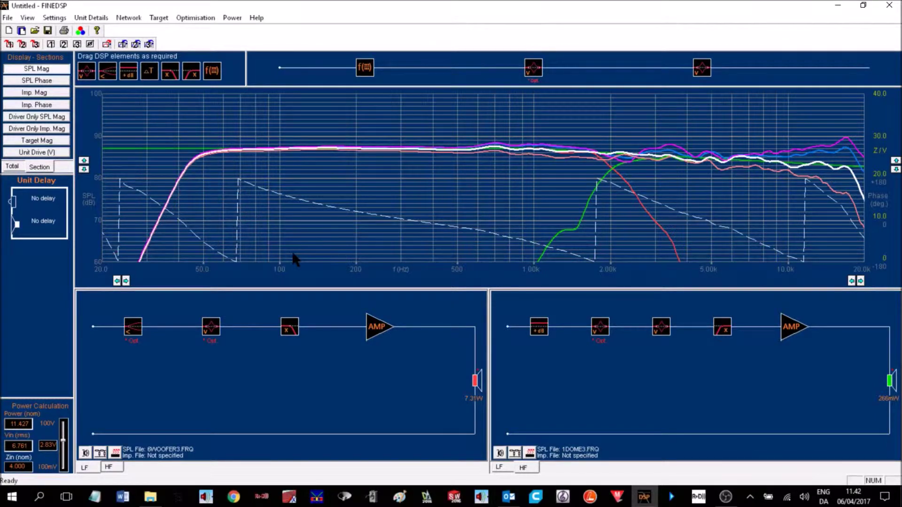
Step: Set the woofer's BU4 low-pass crossover frequency from 2132 Hz down to 2031 Hz
{"action": "double_click", "coordinate": [289, 329]}
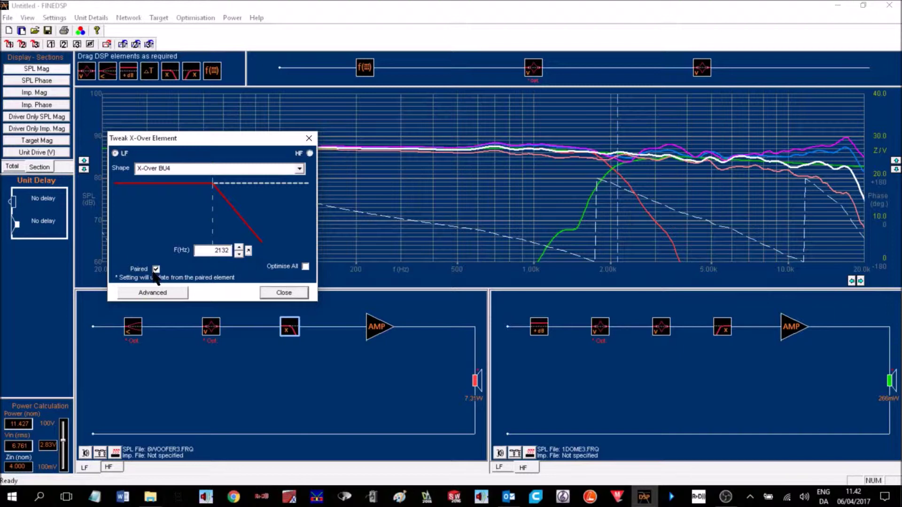
{"action": "left_click", "coordinate": [219, 250]}
{"action": "scroll", "coordinate": [219, 250], "scroll_direction": "up", "scroll_amount": 5}
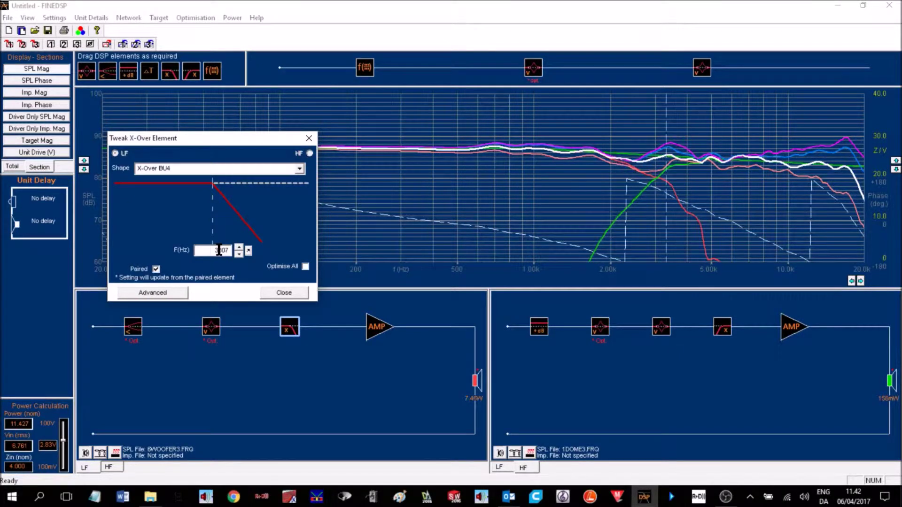
{"action": "scroll", "coordinate": [219, 250], "scroll_direction": "down", "scroll_amount": 6}
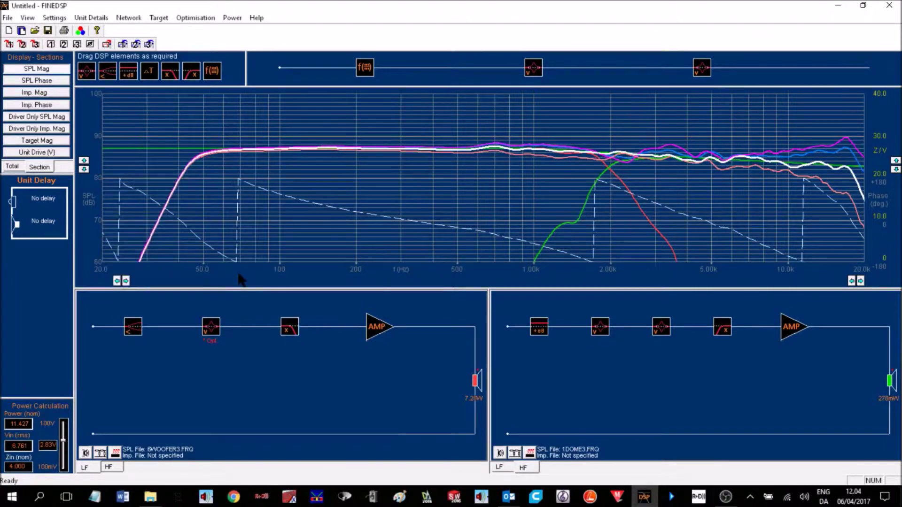
Step: Retune the woofer's dip filter centre frequency to 916.1 Hz
{"action": "double_click", "coordinate": [210, 332]}
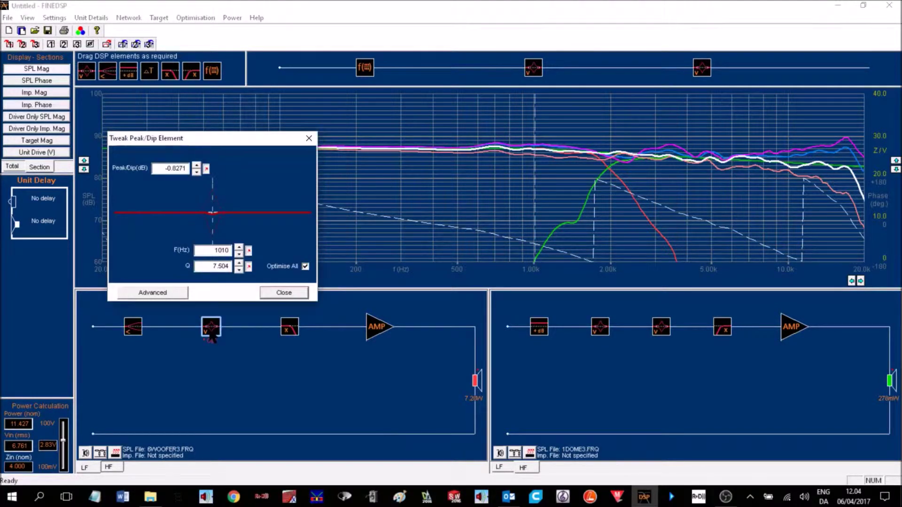
{"action": "left_click", "coordinate": [222, 250]}
{"action": "scroll", "coordinate": [221, 251], "scroll_direction": "up", "scroll_amount": 3}
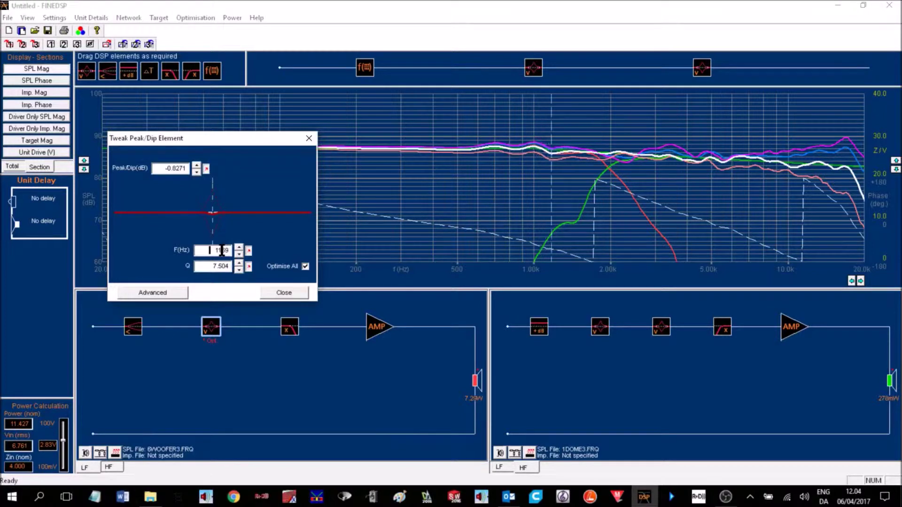
{"action": "scroll", "coordinate": [221, 251], "scroll_direction": "down", "scroll_amount": 5}
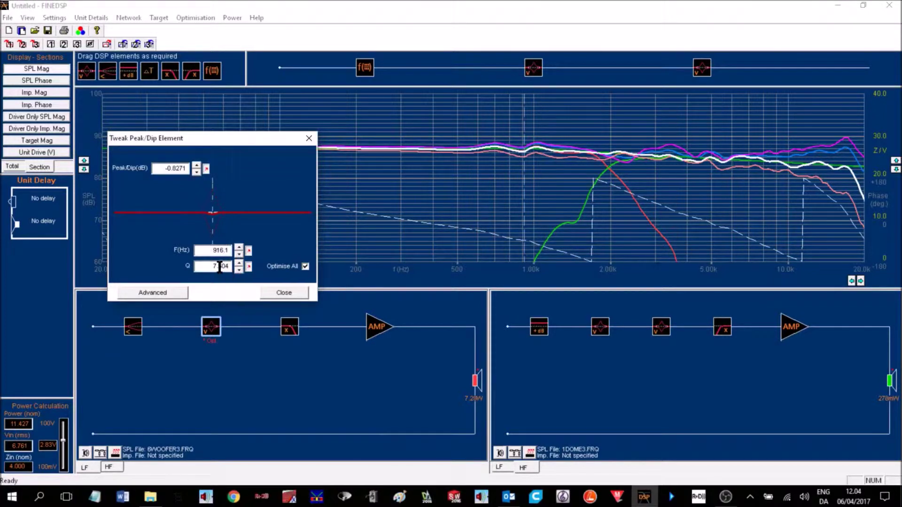
Step: Adjust the dip depth, then optimise the total response over the band up to 4126.4 Hz
{"action": "left_click", "coordinate": [179, 169]}
{"action": "scroll", "coordinate": [175, 168], "scroll_direction": "up", "scroll_amount": 1}
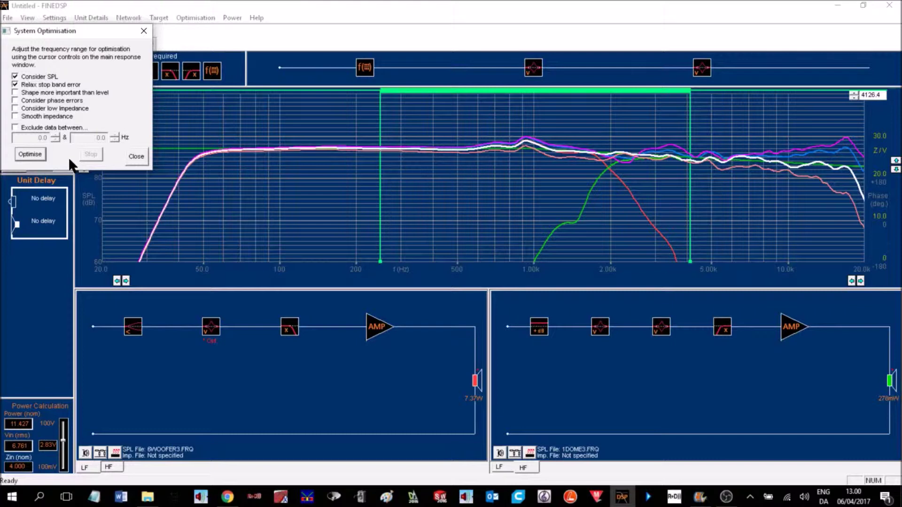
{"action": "left_click", "coordinate": [28, 154]}
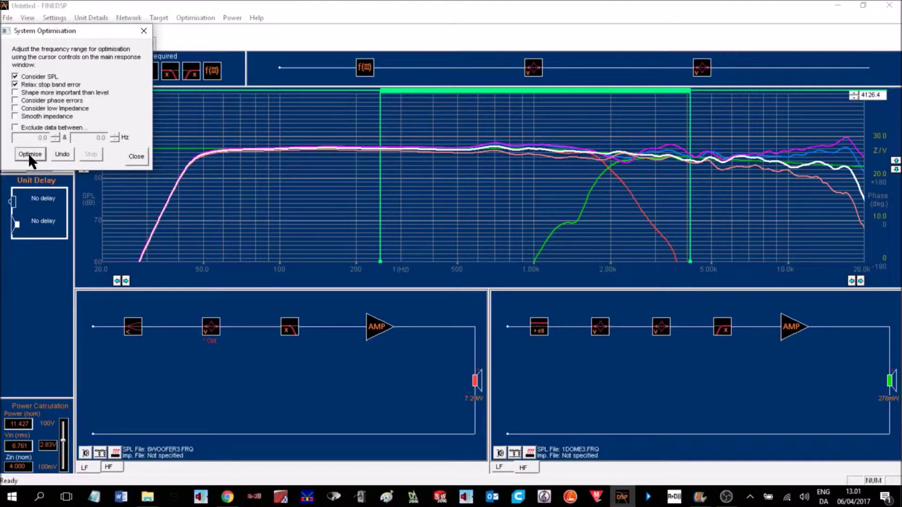
{"action": "left_click", "coordinate": [135, 157]}
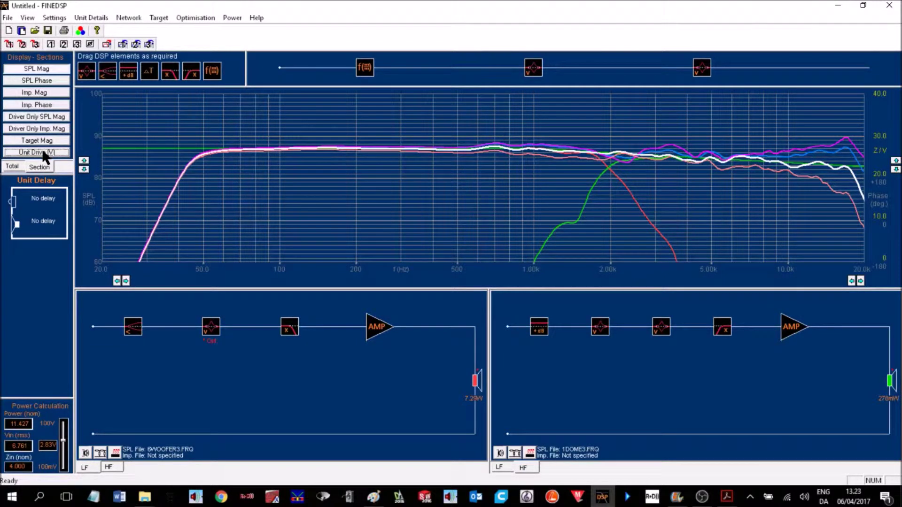
Step: Turn on the filter handles on the response graph
{"action": "left_click", "coordinate": [43, 153]}
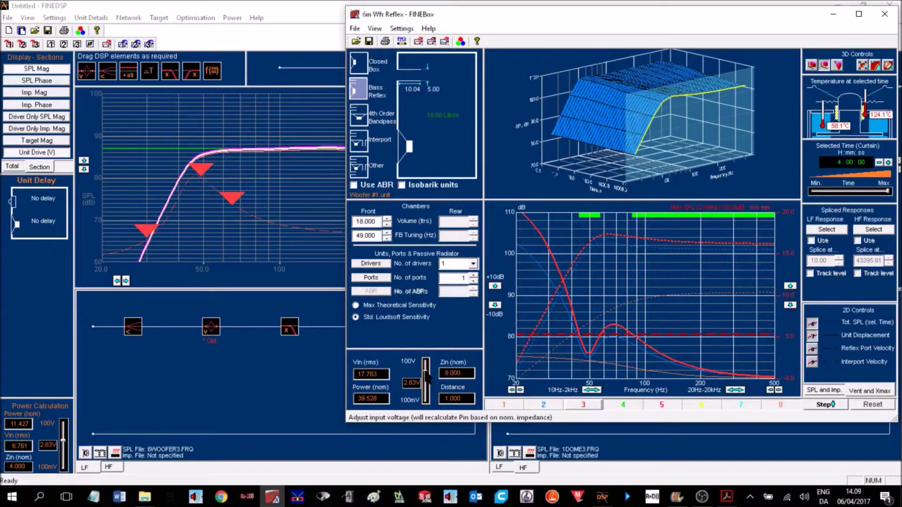
Step: Compare the woofer box at 11.749 V input, restore 17.783 V, and return to FINEDSP
{"action": "scroll", "coordinate": [428, 376], "scroll_direction": "down", "scroll_amount": 2}
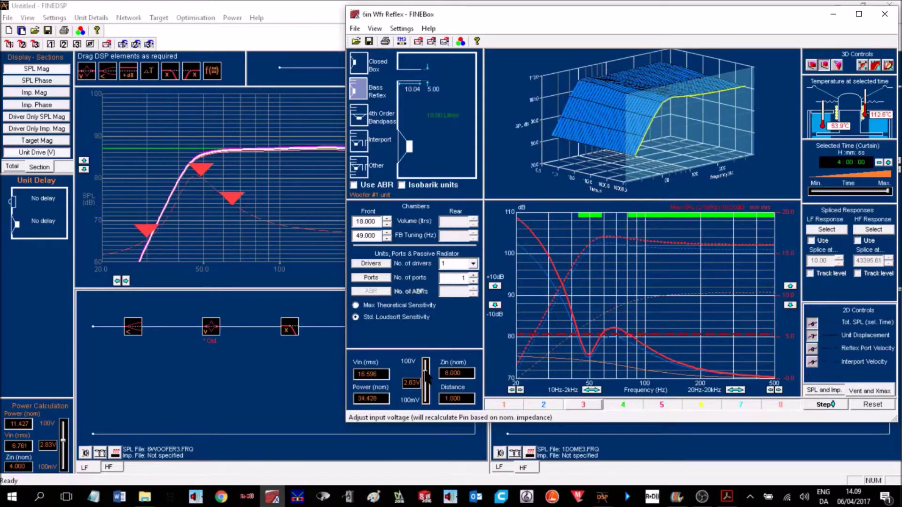
{"action": "scroll", "coordinate": [428, 377], "scroll_direction": "down", "scroll_amount": 5}
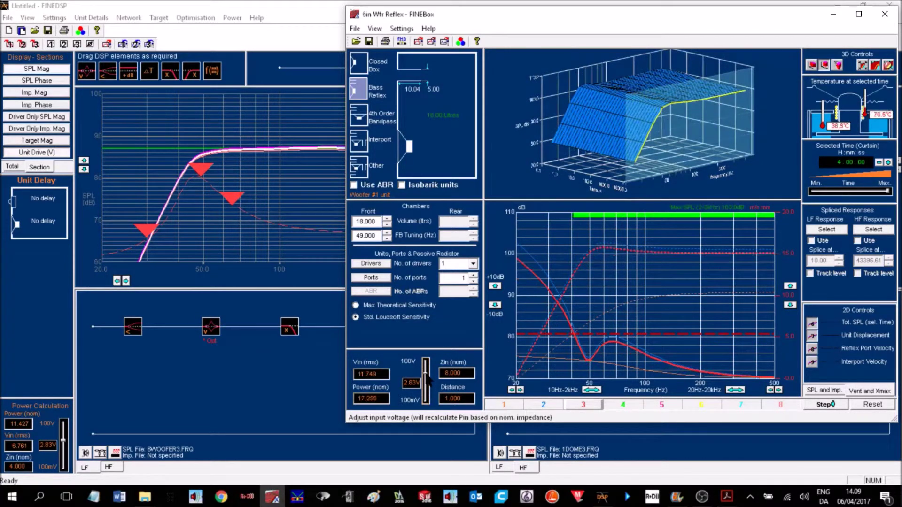
{"action": "scroll", "coordinate": [428, 378], "scroll_direction": "up", "scroll_amount": 7}
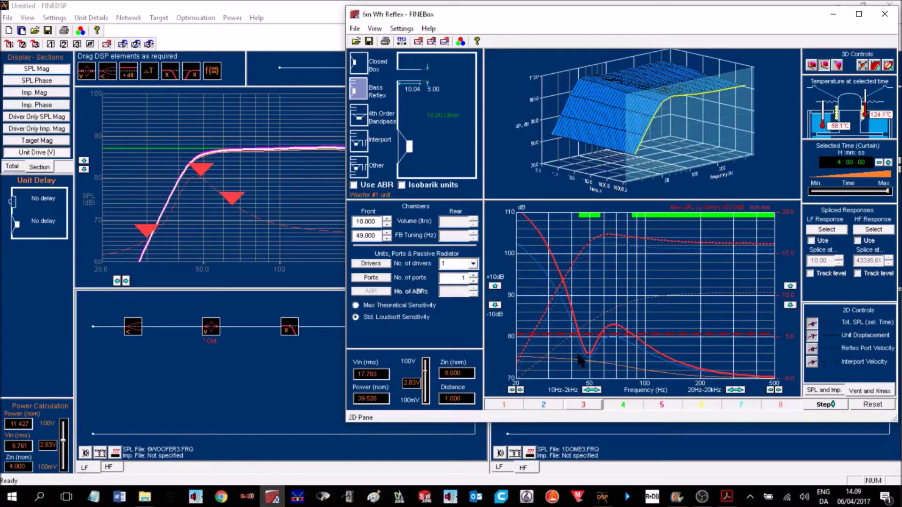
{"action": "left_click", "coordinate": [116, 454]}
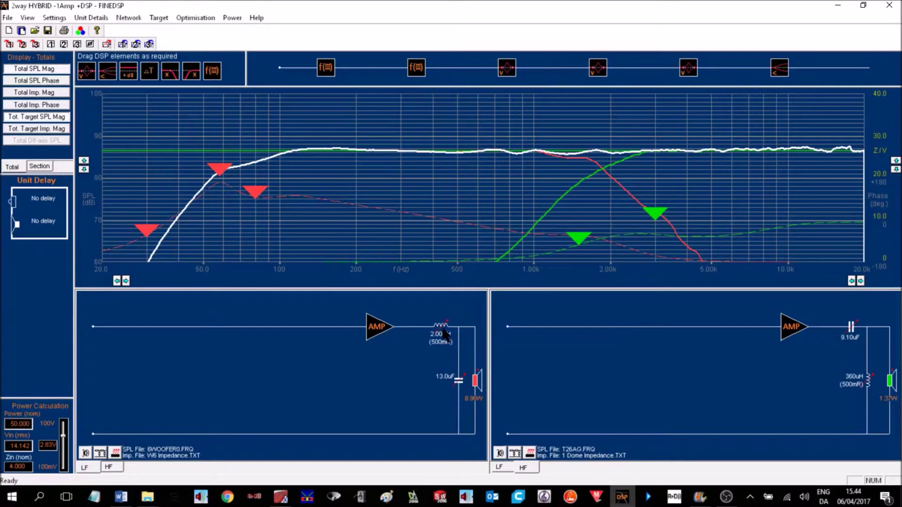
Step: Change the woofer series inductor from 2.00 mH to 1.20 mH, keeping the tweeter coil at 360 µH
{"action": "left_click", "coordinate": [445, 335]}
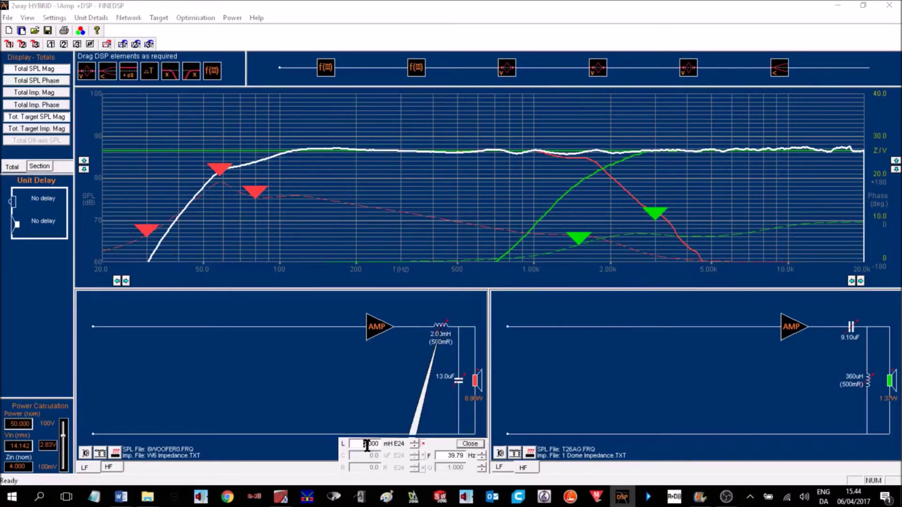
{"action": "scroll", "coordinate": [368, 444], "scroll_direction": "up", "scroll_amount": 1}
{"action": "scroll", "coordinate": [369, 443], "scroll_direction": "down", "scroll_amount": 7}
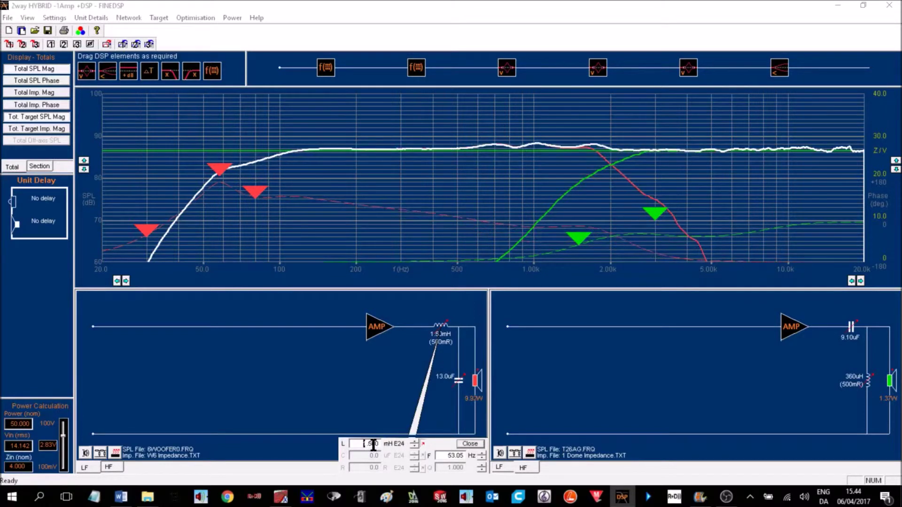
{"action": "scroll", "coordinate": [374, 443], "scroll_direction": "up", "scroll_amount": 1}
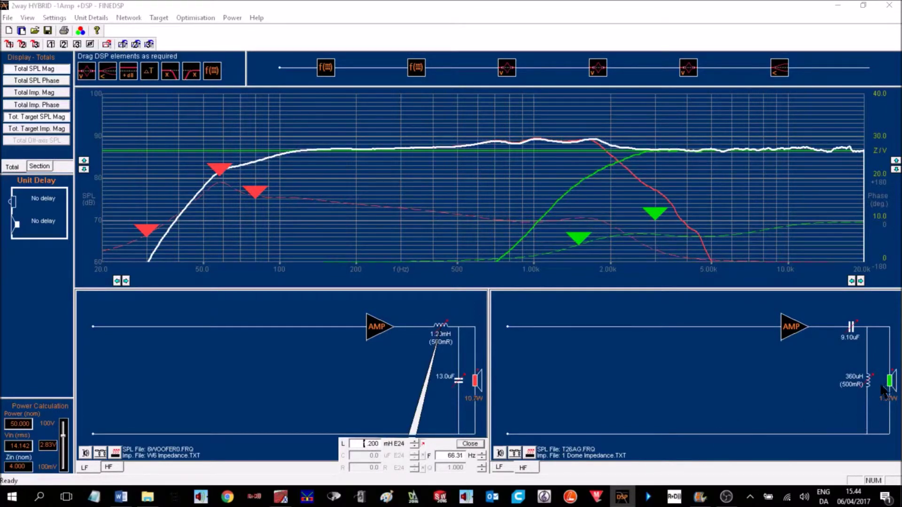
{"action": "left_click", "coordinate": [869, 388]}
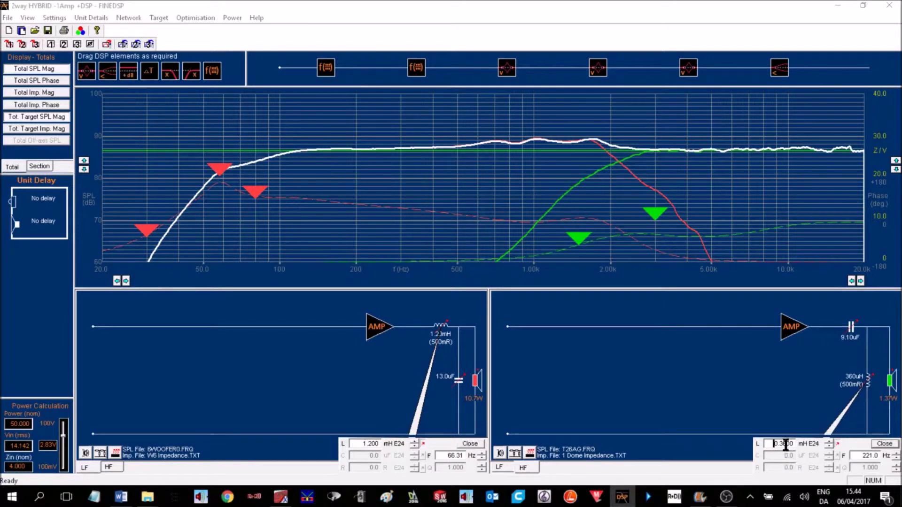
{"action": "scroll", "coordinate": [785, 446], "scroll_direction": "down", "scroll_amount": 8}
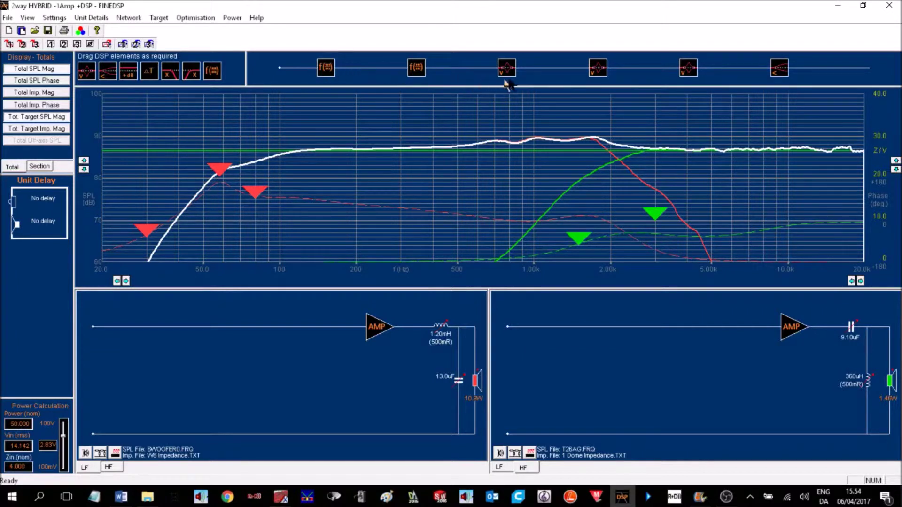
Step: Lower the 1736 Hz peak/dip filter gain from +2 dB to about -1 dB
{"action": "double_click", "coordinate": [597, 73]}
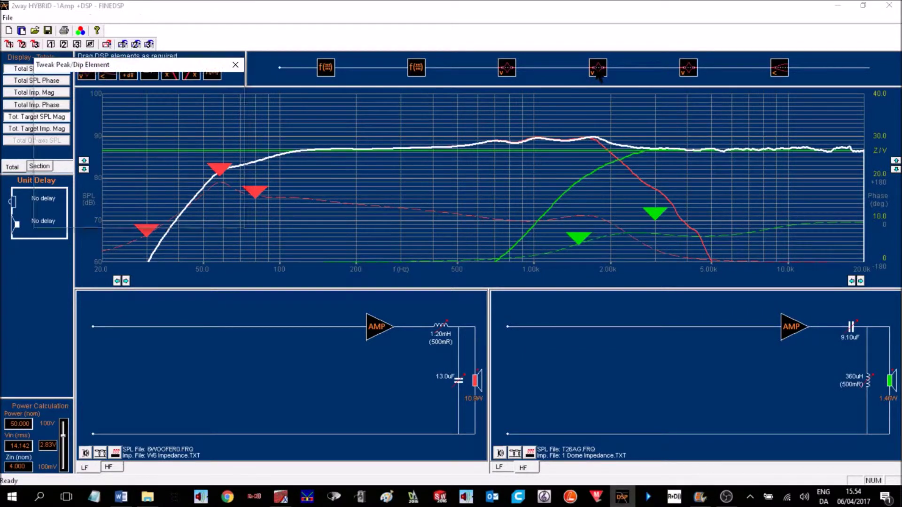
{"action": "double_click", "coordinate": [105, 94]}
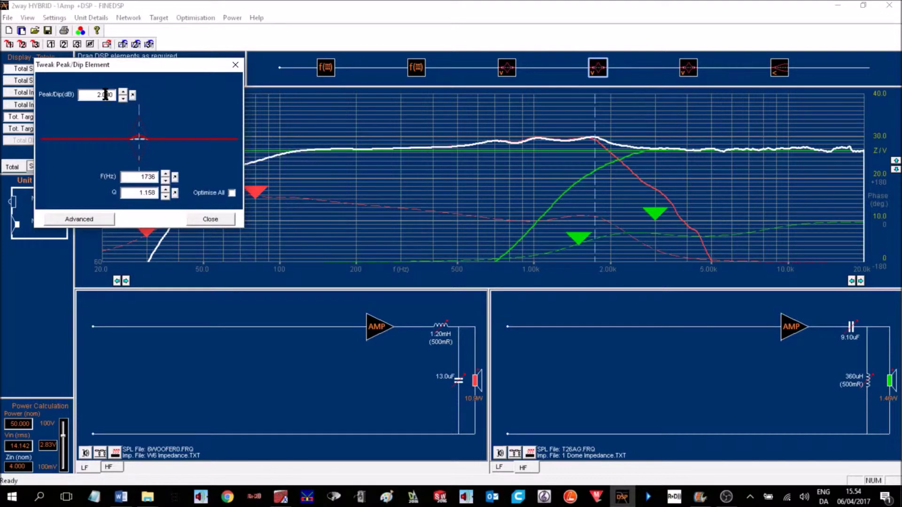
{"action": "type", "text": "0"}
{"action": "key", "text": "Down"}
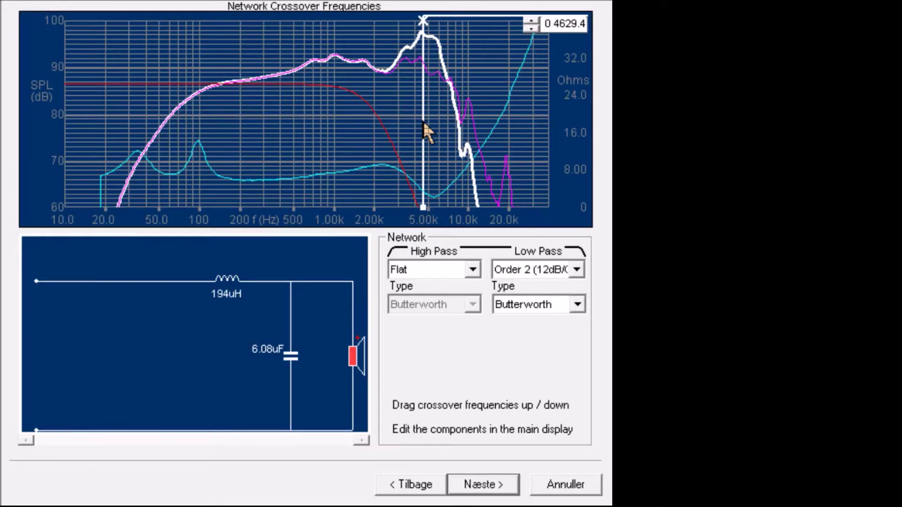
Step: Move the woofer low-pass crossover to 4332 Hz, giving 211 µH and 6.60 µF parts
{"action": "left_click_drag", "start_coordinate": [423, 123], "coordinate": [379, 141]}
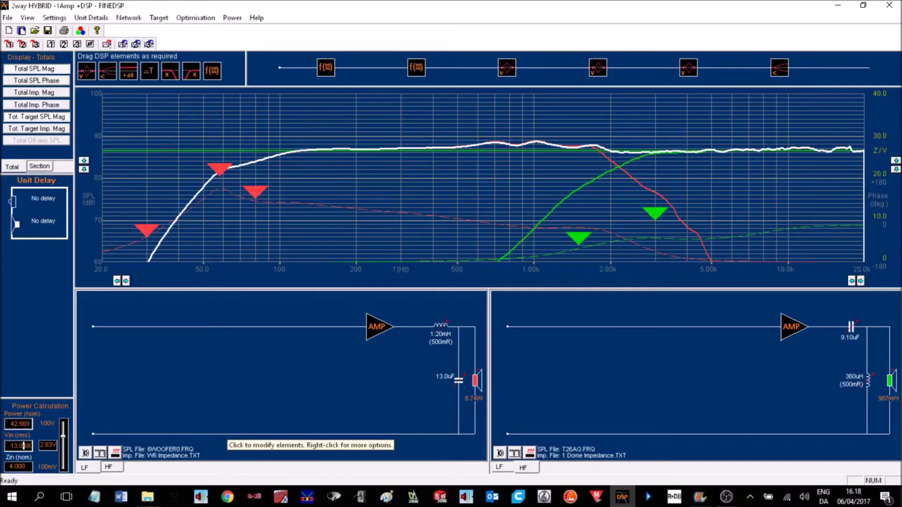
Step: Check the woofer network power, then set the drive to 52.232 W nominal (14.454 Vrms)
{"action": "left_click", "coordinate": [116, 453]}
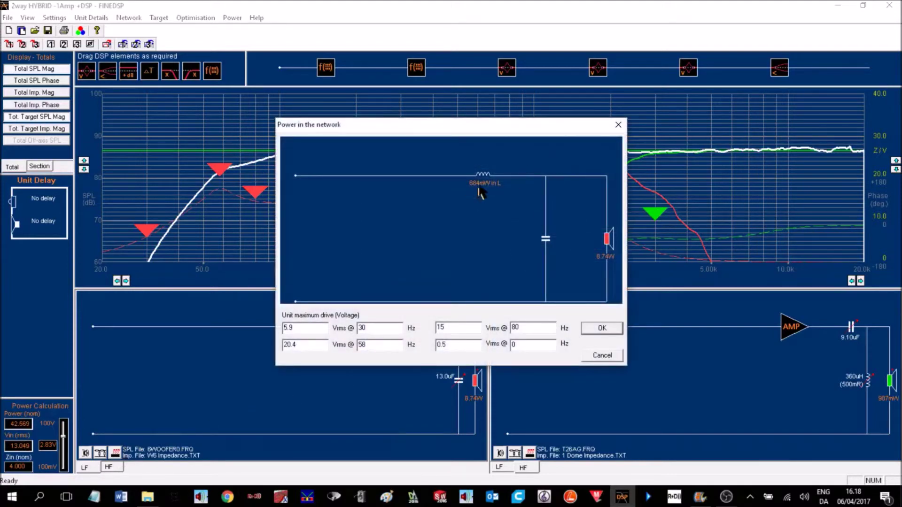
{"action": "left_click", "coordinate": [591, 360]}
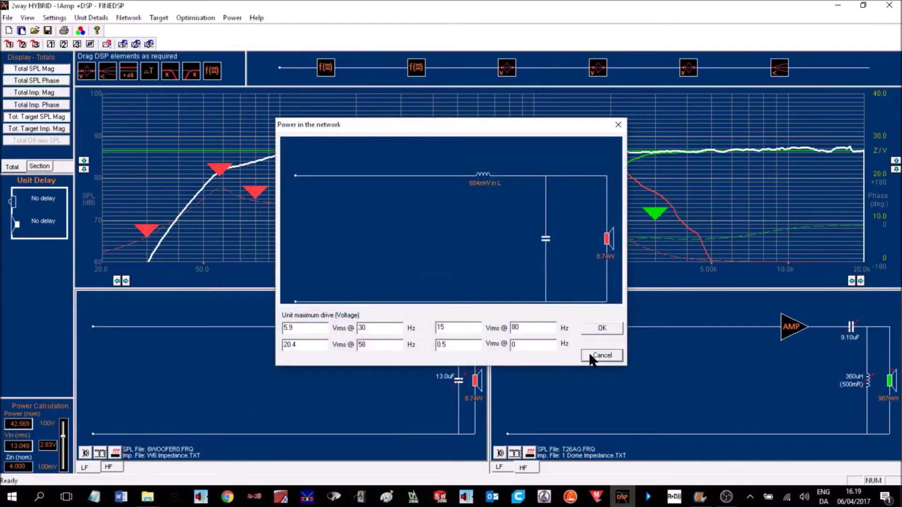
{"action": "left_click_drag", "start_coordinate": [65, 440], "coordinate": [65, 443]}
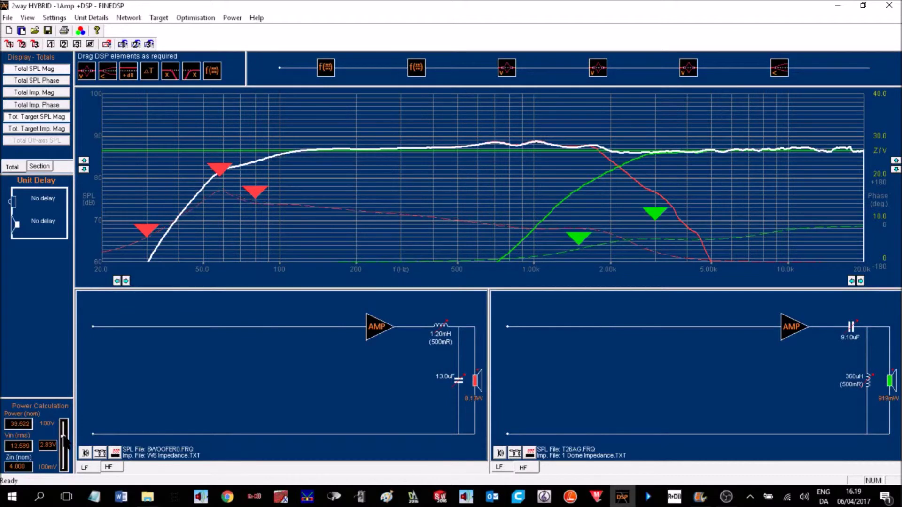
{"action": "scroll", "coordinate": [64, 440], "scroll_direction": "up", "scroll_amount": 6}
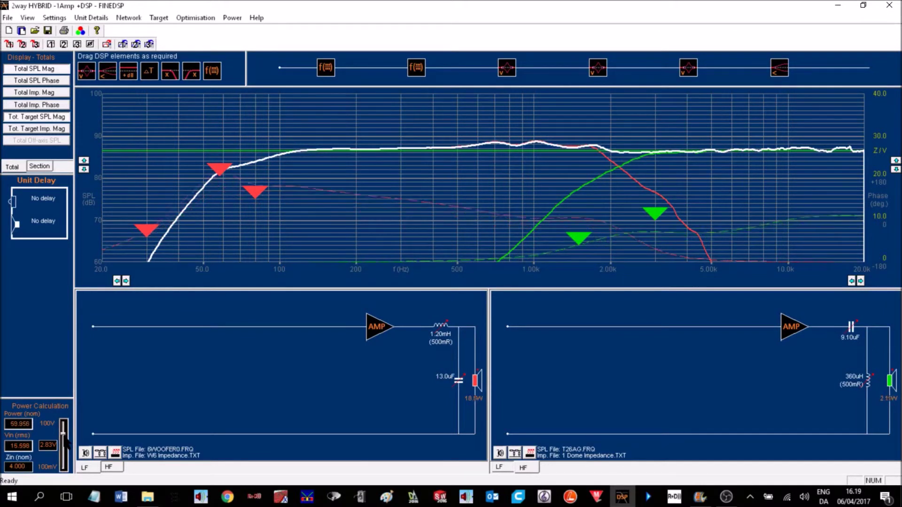
{"action": "scroll", "coordinate": [66, 442], "scroll_direction": "down", "scroll_amount": 5}
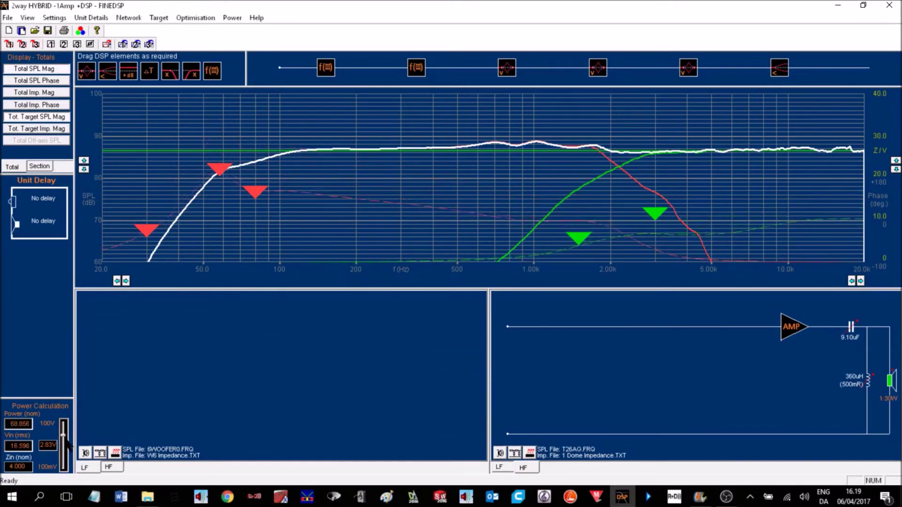
{"action": "scroll", "coordinate": [66, 444], "scroll_direction": "up", "scroll_amount": 1}
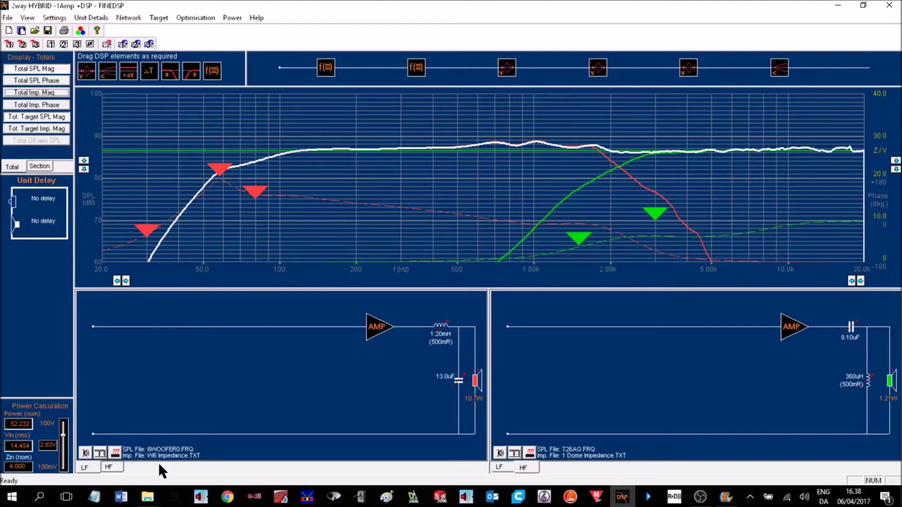
Step: Overlay the total impedance magnitude curve on the response graph
{"action": "left_click", "coordinate": [35, 93]}
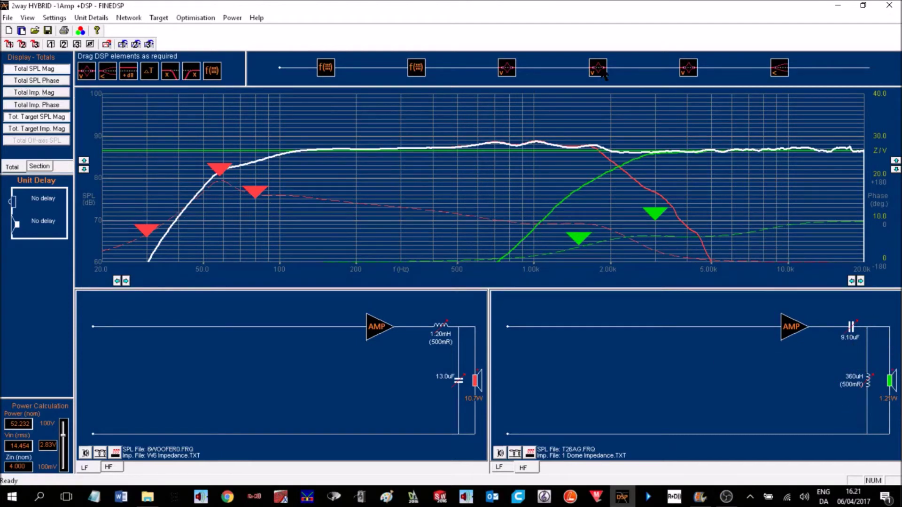
Step: Open the 1736 Hz peak/dip filter and review its 48 kHz biquad coefficients
{"action": "double_click", "coordinate": [603, 74]}
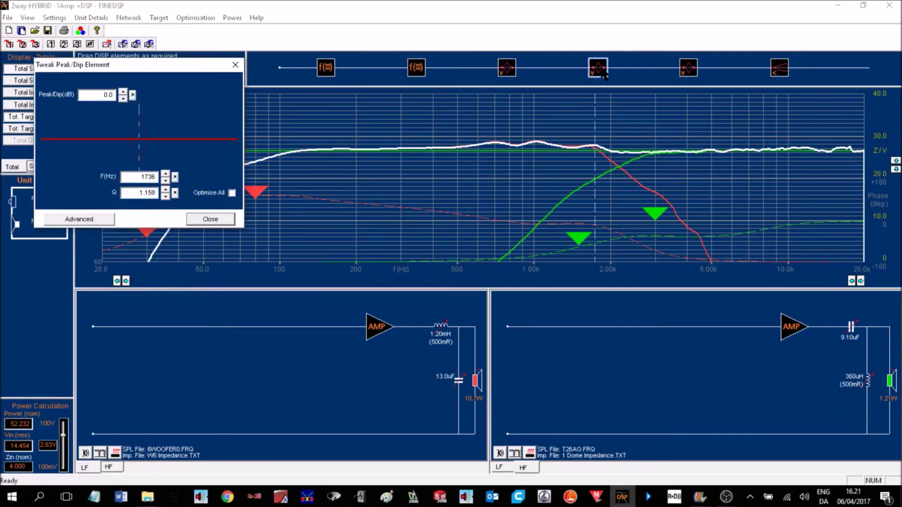
{"action": "left_click", "coordinate": [100, 219]}
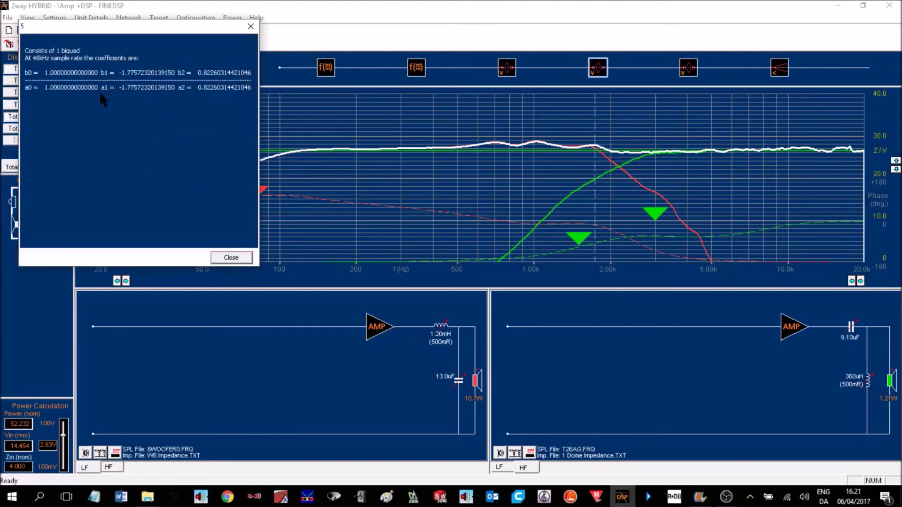
{"action": "left_click", "coordinate": [230, 258]}
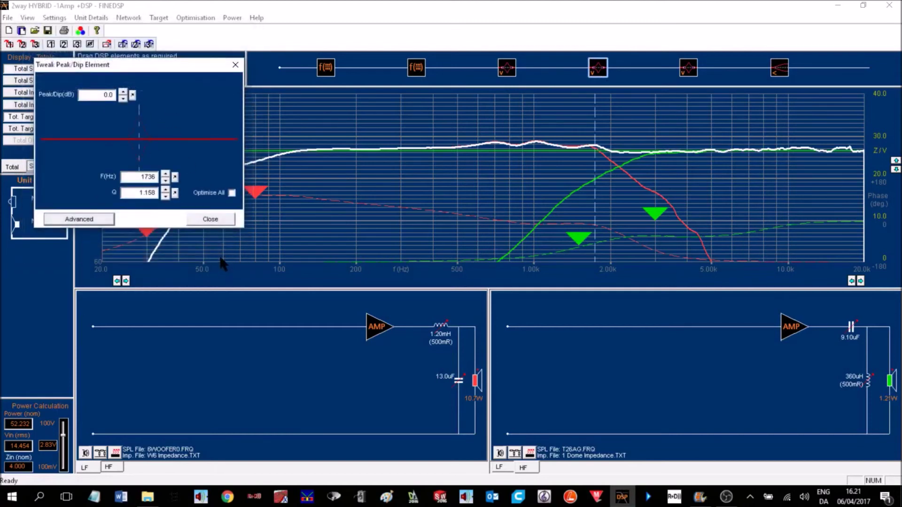